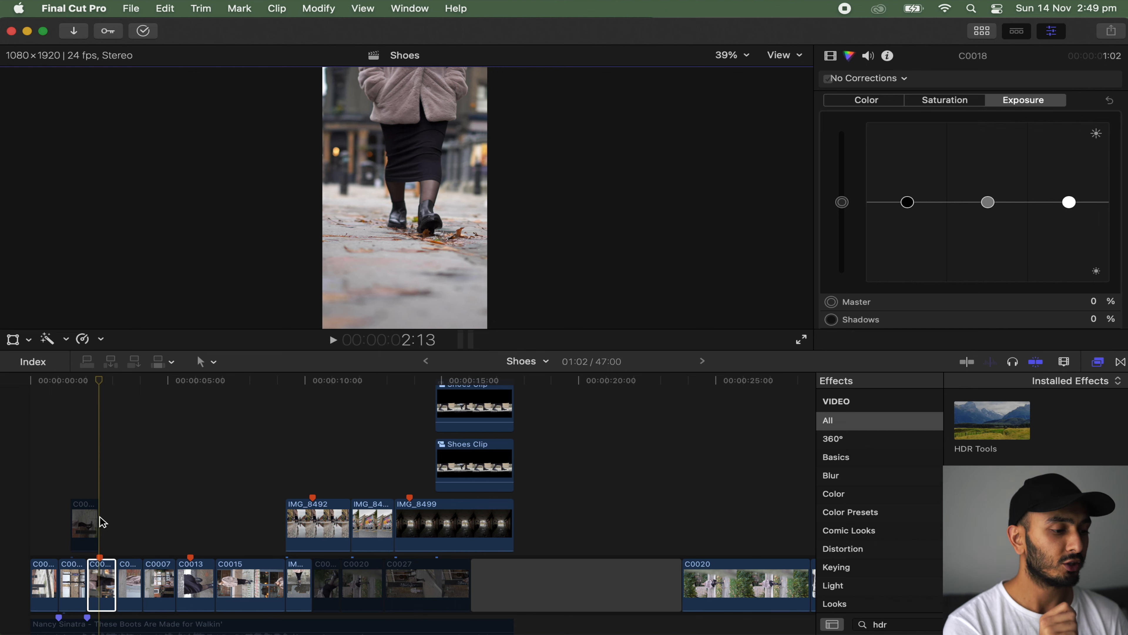
# Step: Show the video scopes beside the viewer and place the playhead at the marker on clip C0018
pyautogui.click(797, 55)
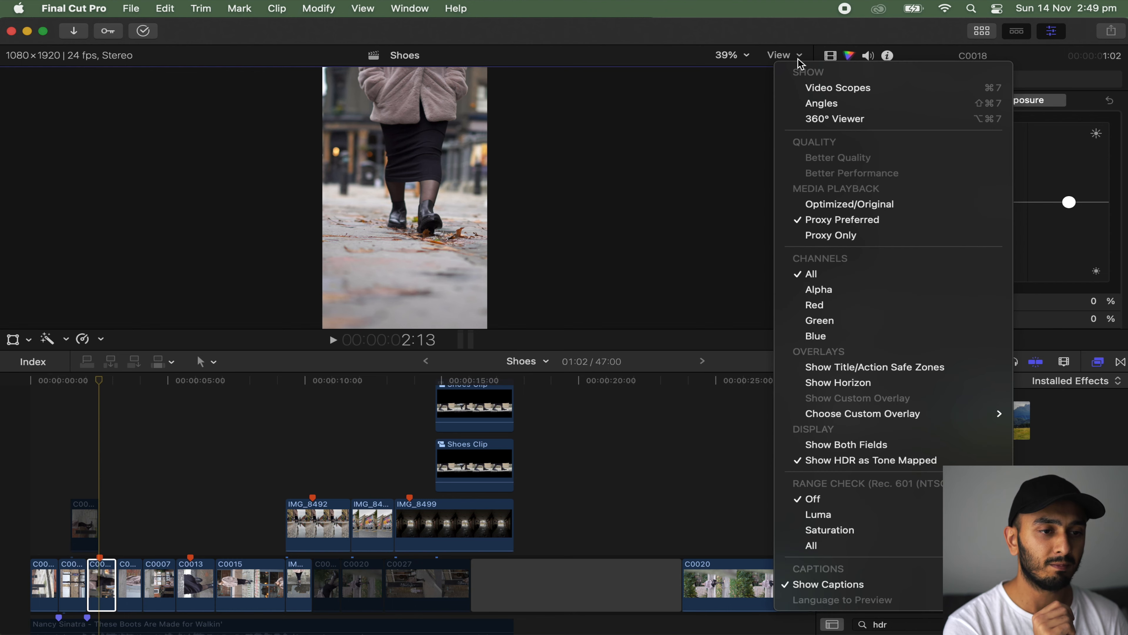
pyautogui.click(810, 91)
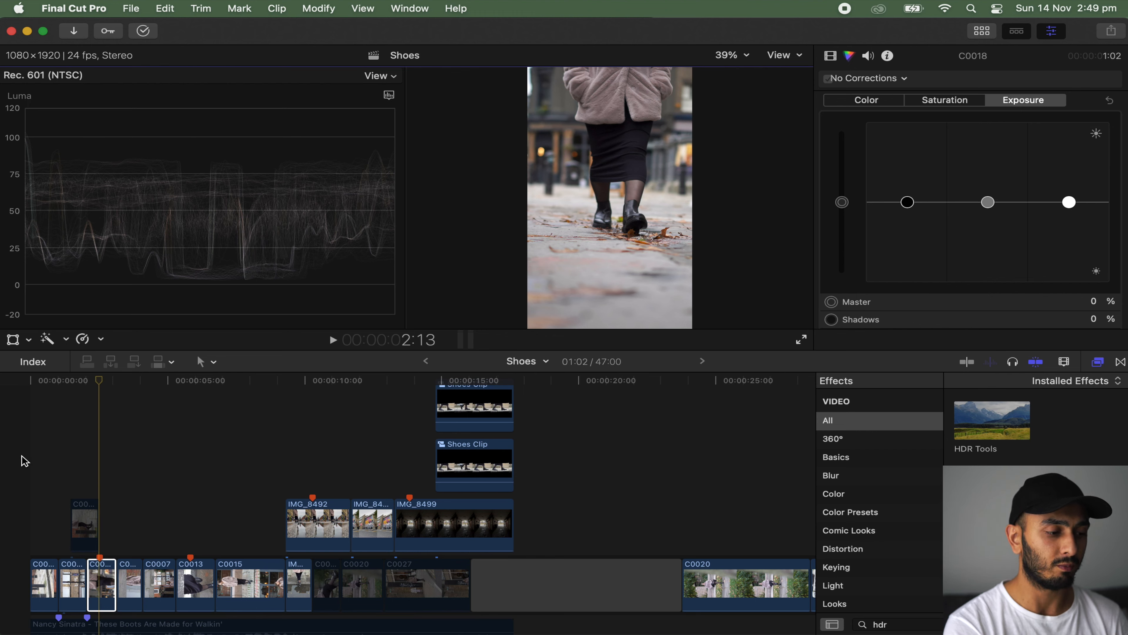
pyautogui.click(104, 496)
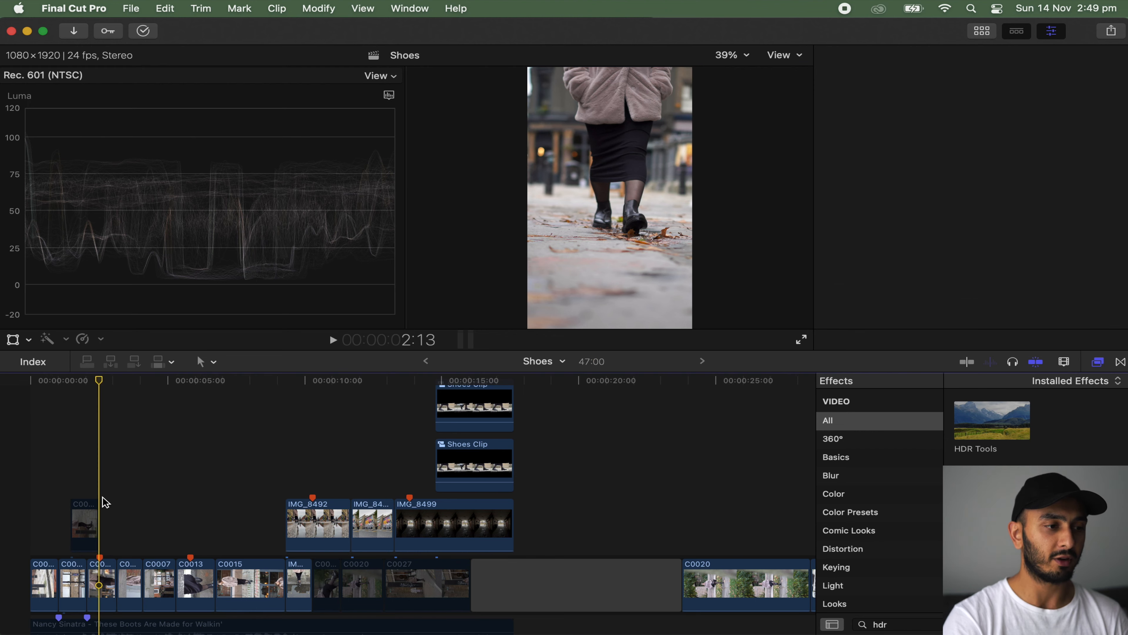
# Step: Step back and forth frame by frame through clip C0018 to examine how its luma waveform changes
pyautogui.press('Right')
pyautogui.press('Right')
pyautogui.press('Right')
pyautogui.press('Right')
pyautogui.press('Left')
pyautogui.press('Left')
pyautogui.press('Left')
pyautogui.press('Left')
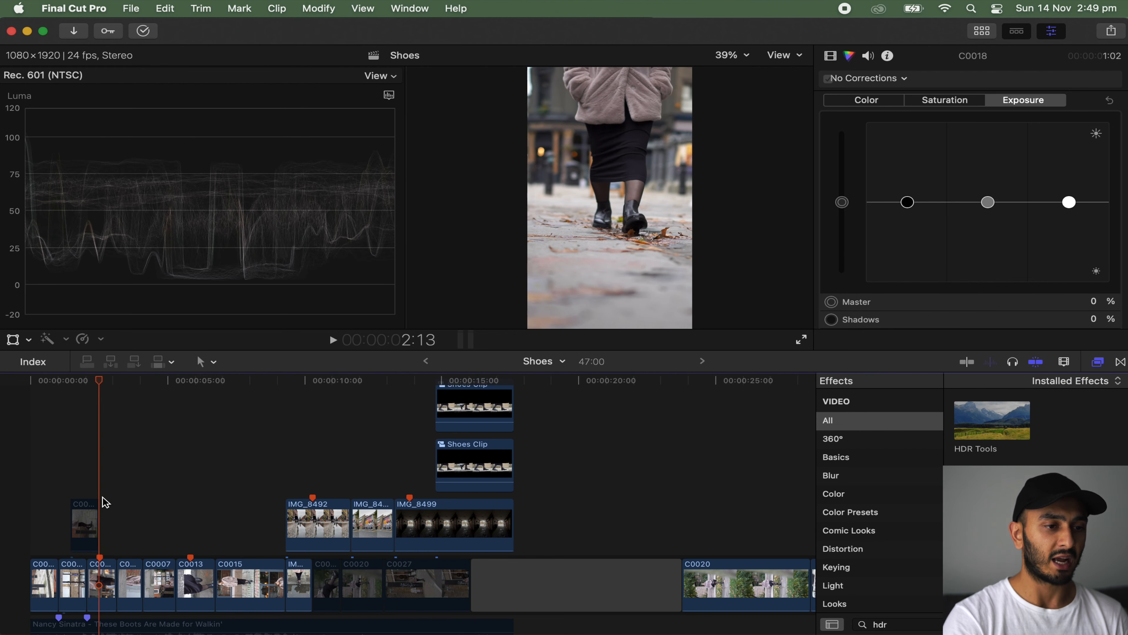
pyautogui.press('Right')
pyautogui.press('Right')
pyautogui.press('Right')
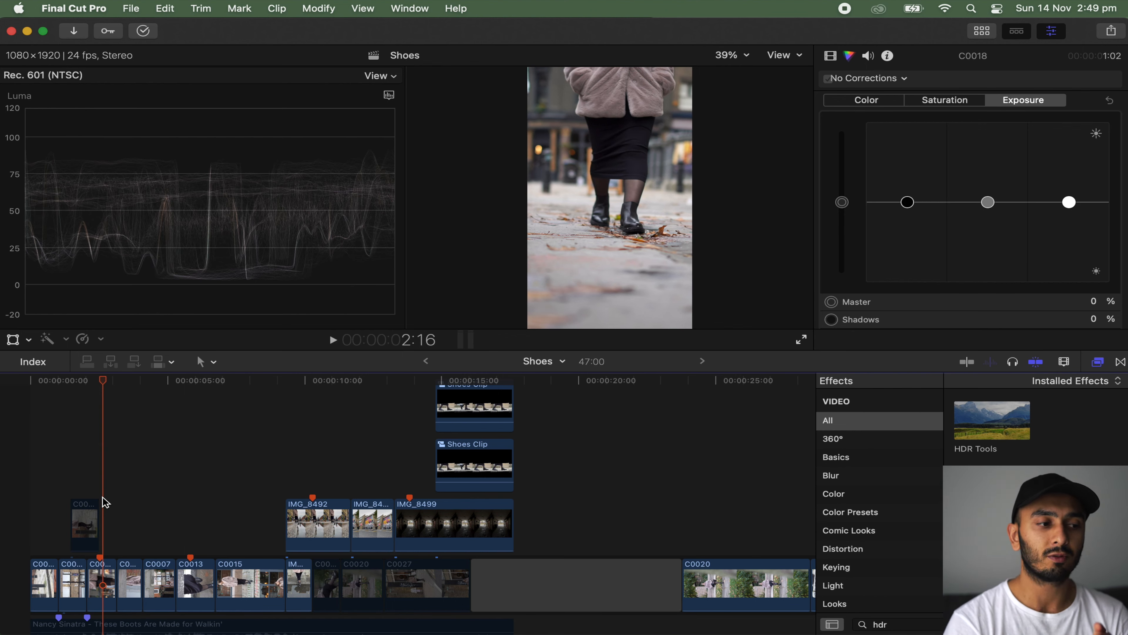
pyautogui.press('Right')
pyautogui.press('Right')
pyautogui.press('Right')
pyautogui.press('Left')
pyautogui.press('Left')
pyautogui.press('Left')
pyautogui.press('Left')
pyautogui.press('Left')
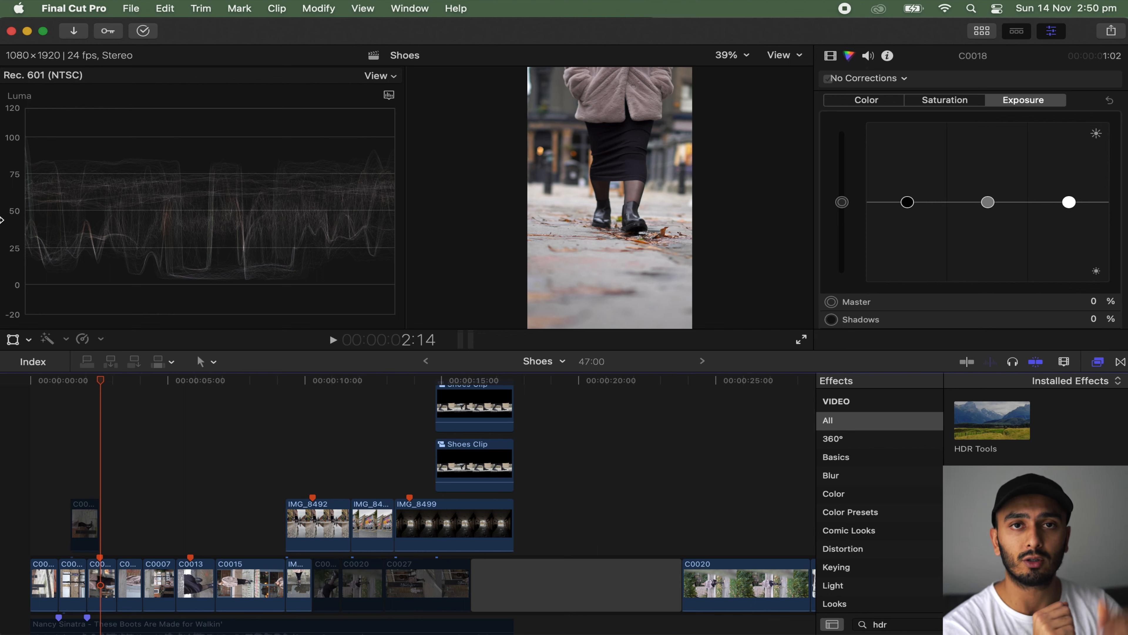
# Step: At the marker on clip C0018, set the Color Board highlights exposure to 24% and the shadows exposure to -4%
pyautogui.click(100, 491)
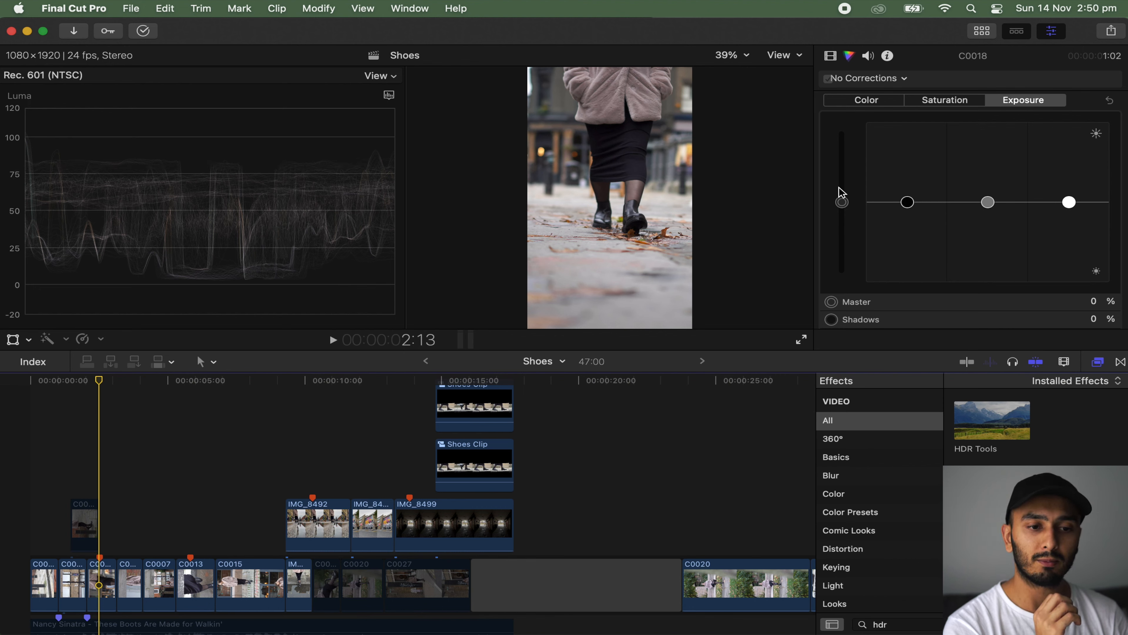
pyautogui.click(1069, 202)
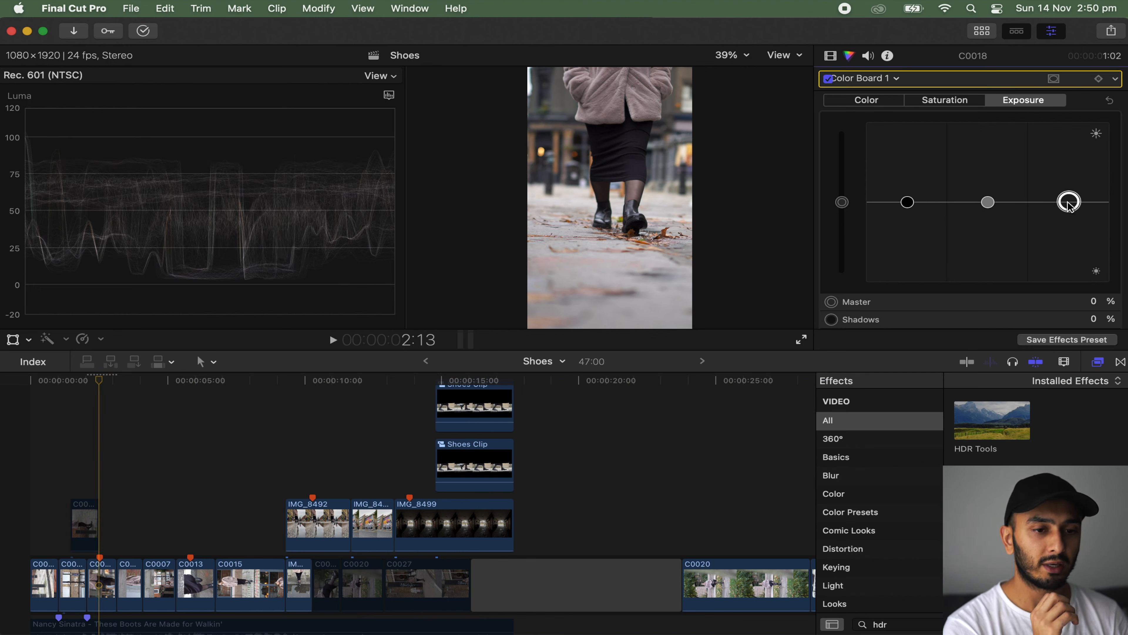
pyautogui.scroll(-3, 991, 323)
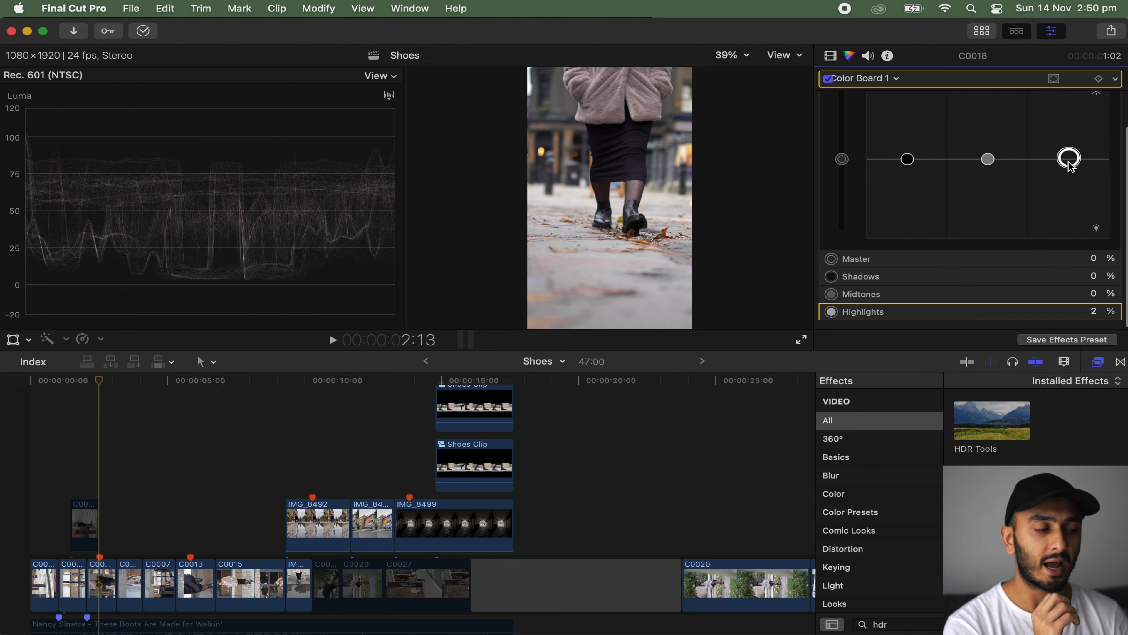
pyautogui.moveTo(1069, 161); pyautogui.dragTo(1069, 146)
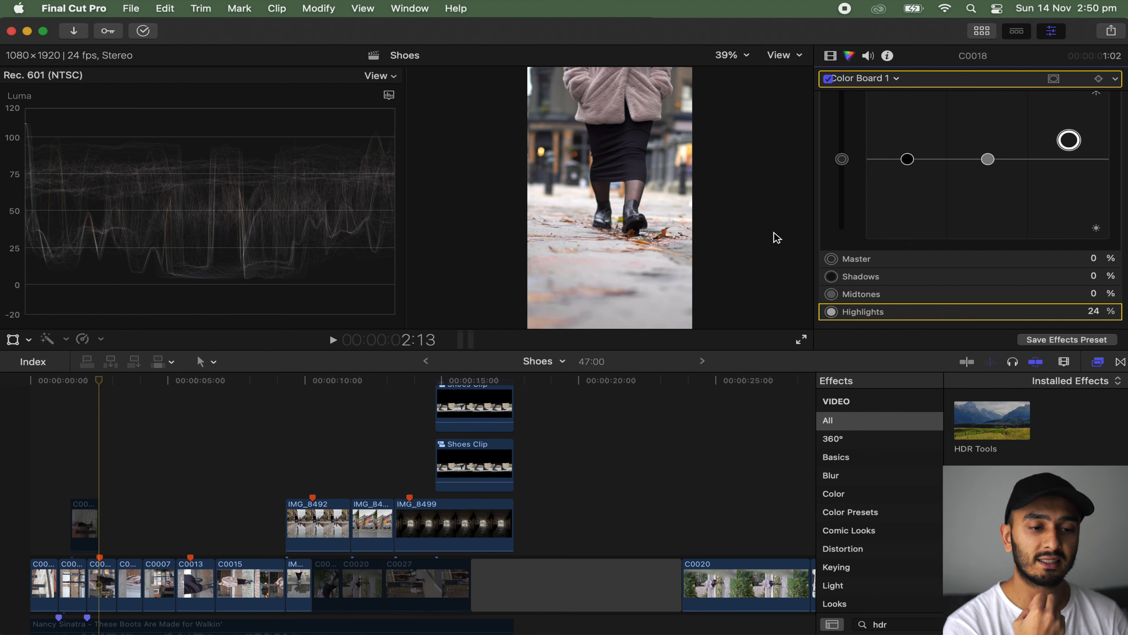
pyautogui.click(908, 160)
pyautogui.moveTo(907, 161); pyautogui.dragTo(908, 163)
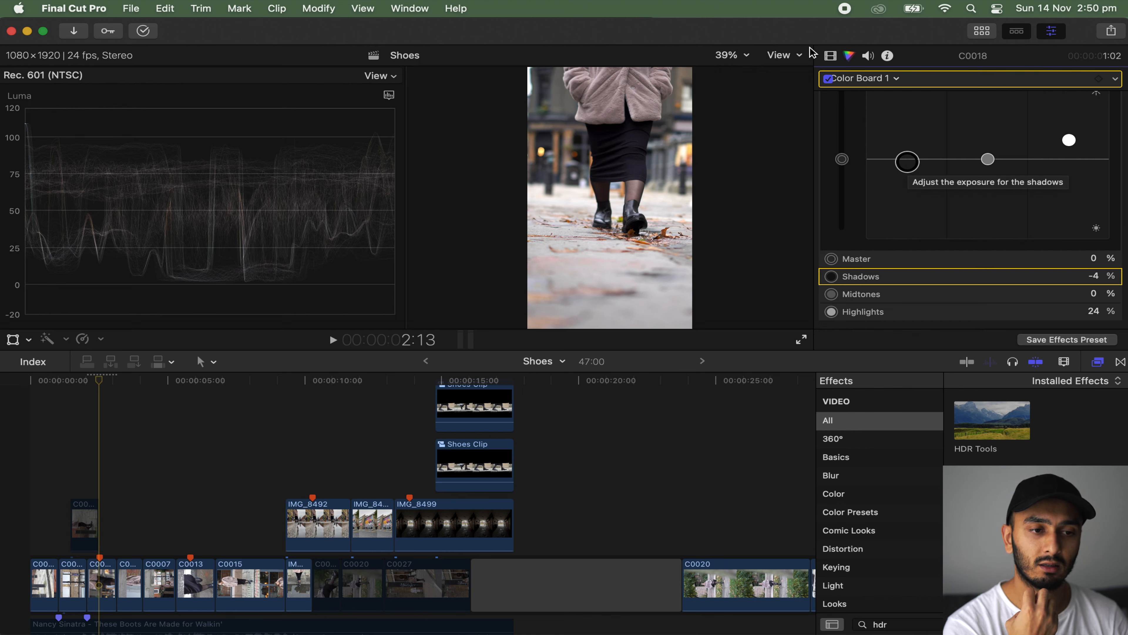
# Step: Compare clip C0018 with its Color Board correction off and on, leaving the correction enabled
pyautogui.click(827, 79)
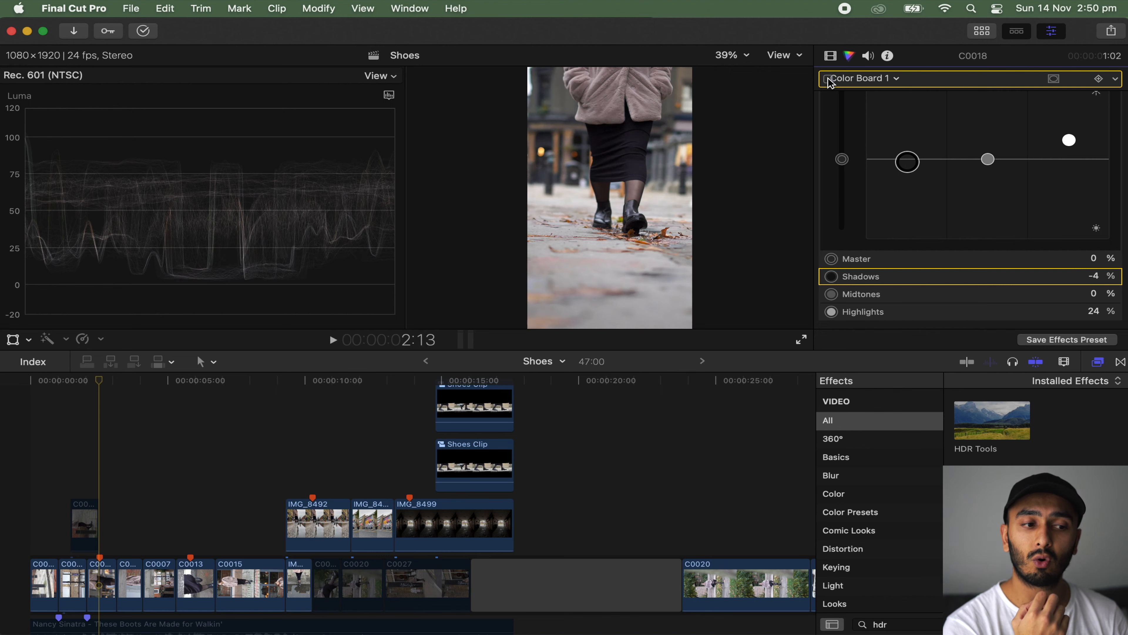
pyautogui.click(827, 79)
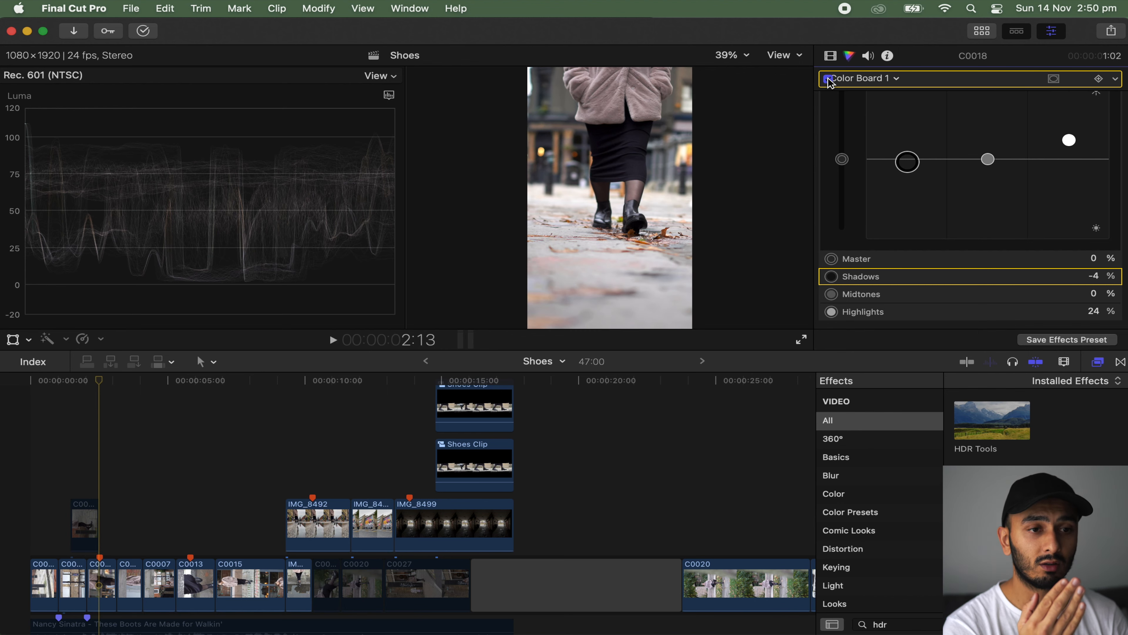
pyautogui.click(827, 79)
pyautogui.click(827, 79)
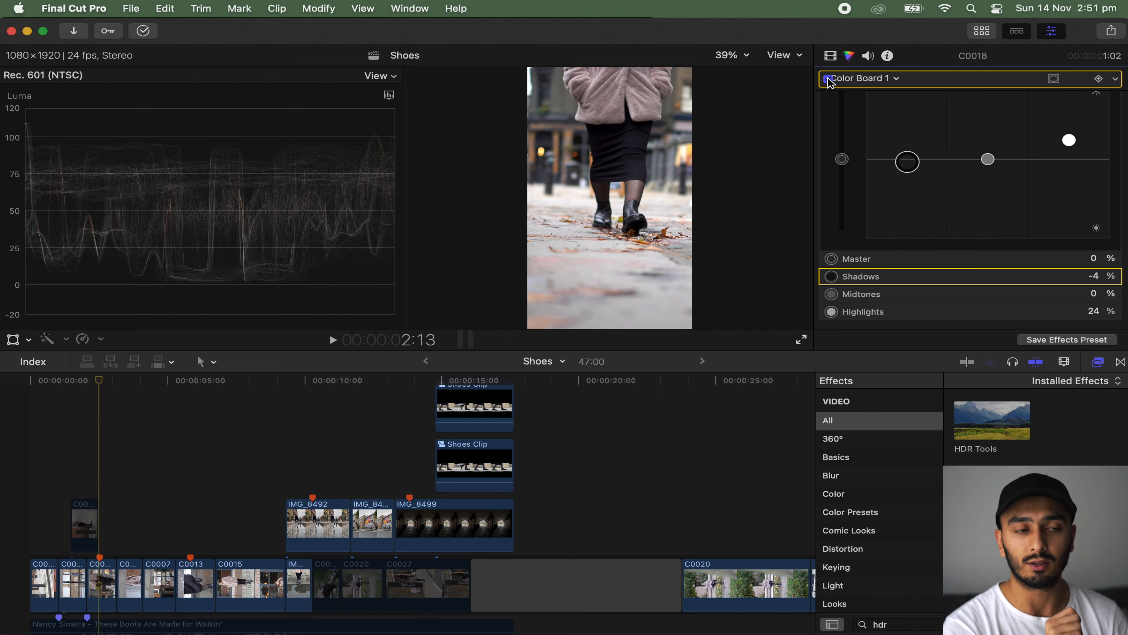
# Step: Set clip C0013's shadows exposure to -14% at the 6:06 frame, then compare the correction off and on
pyautogui.click(190, 543)
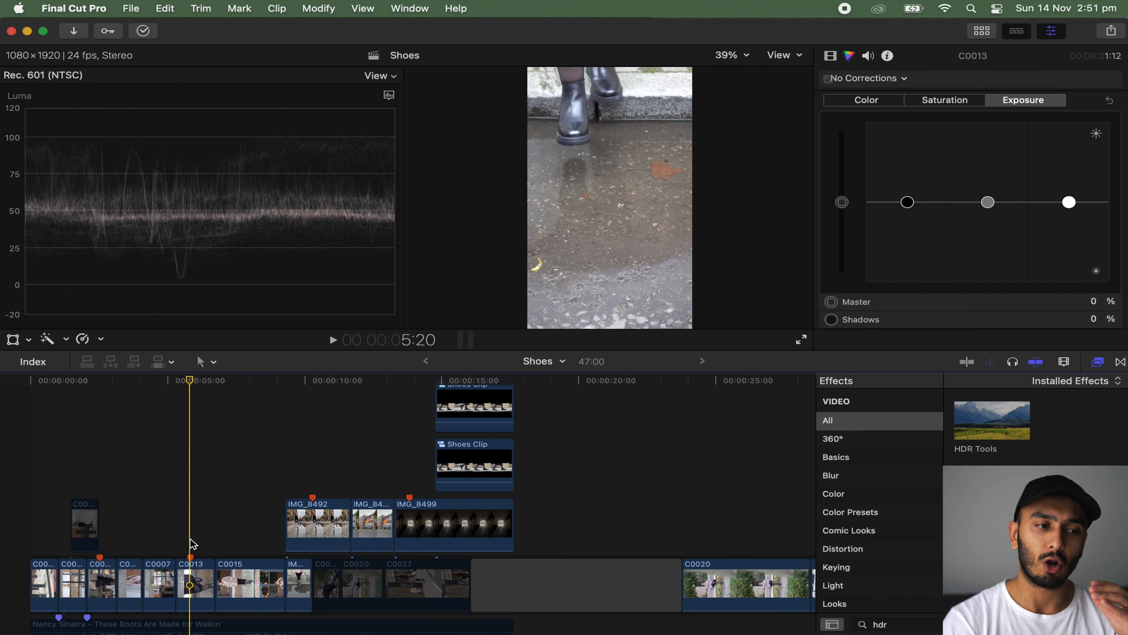
pyautogui.press('space')
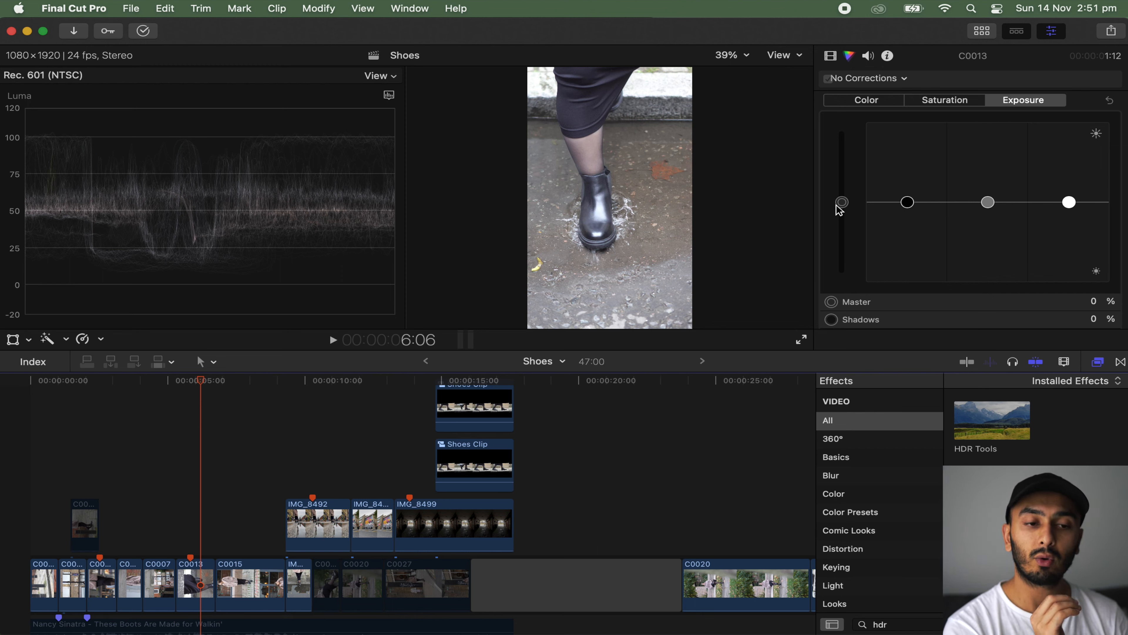
pyautogui.click(906, 204)
pyautogui.moveTo(906, 205); pyautogui.dragTo(907, 216)
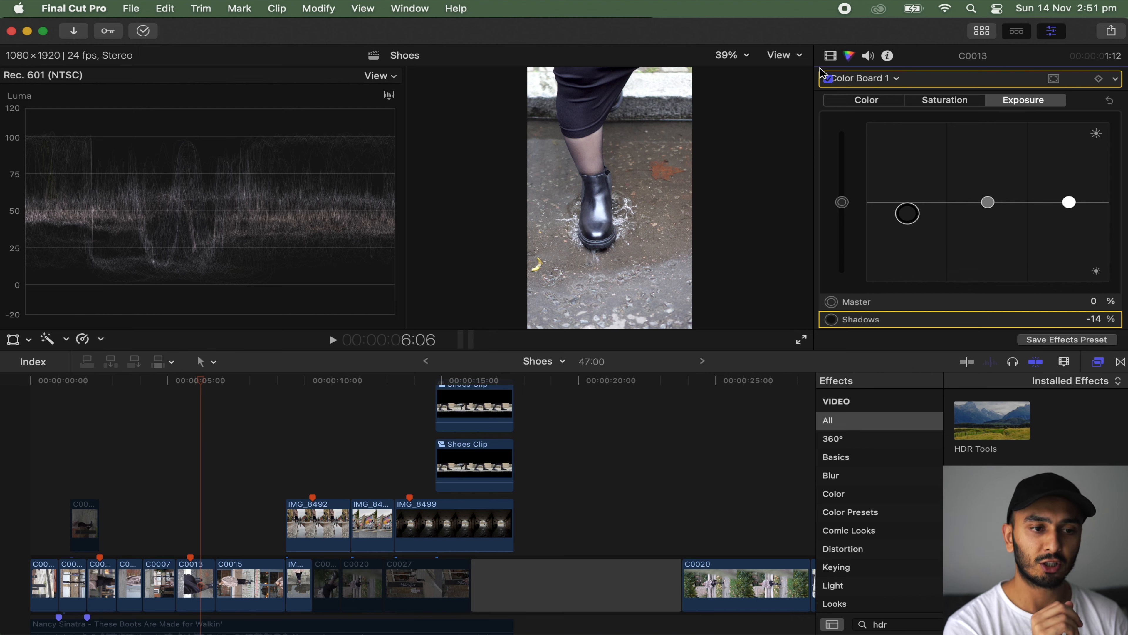
pyautogui.click(828, 79)
pyautogui.click(827, 79)
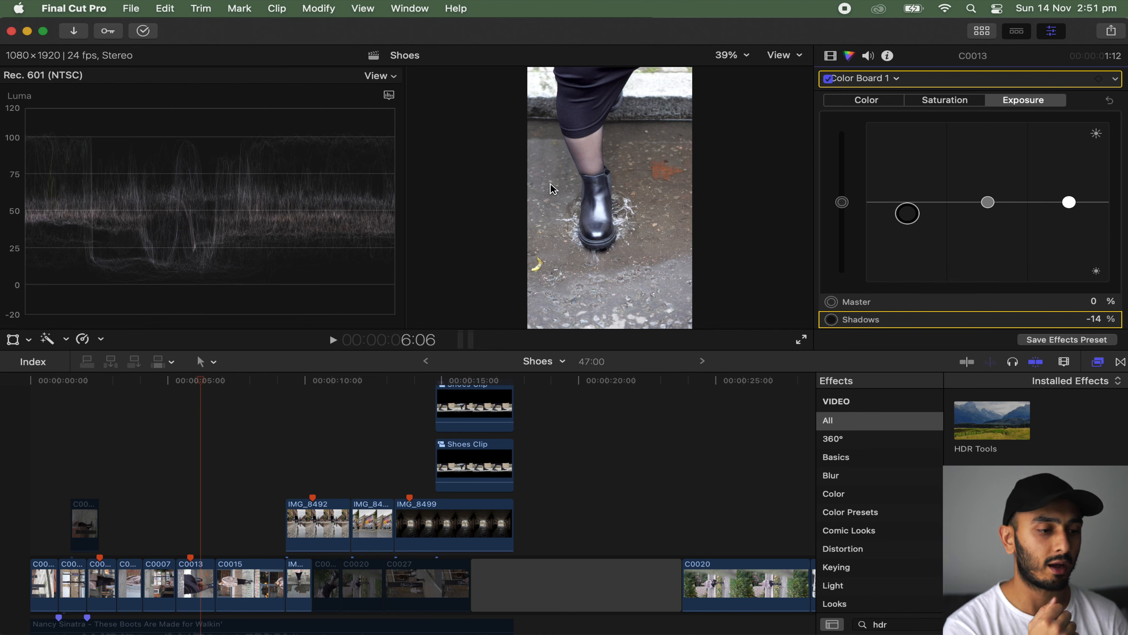
# Step: Enable the HDR Tools effect, set to HLG to Rec. 709 SDR, on clip IMG_8492
pyautogui.click(313, 483)
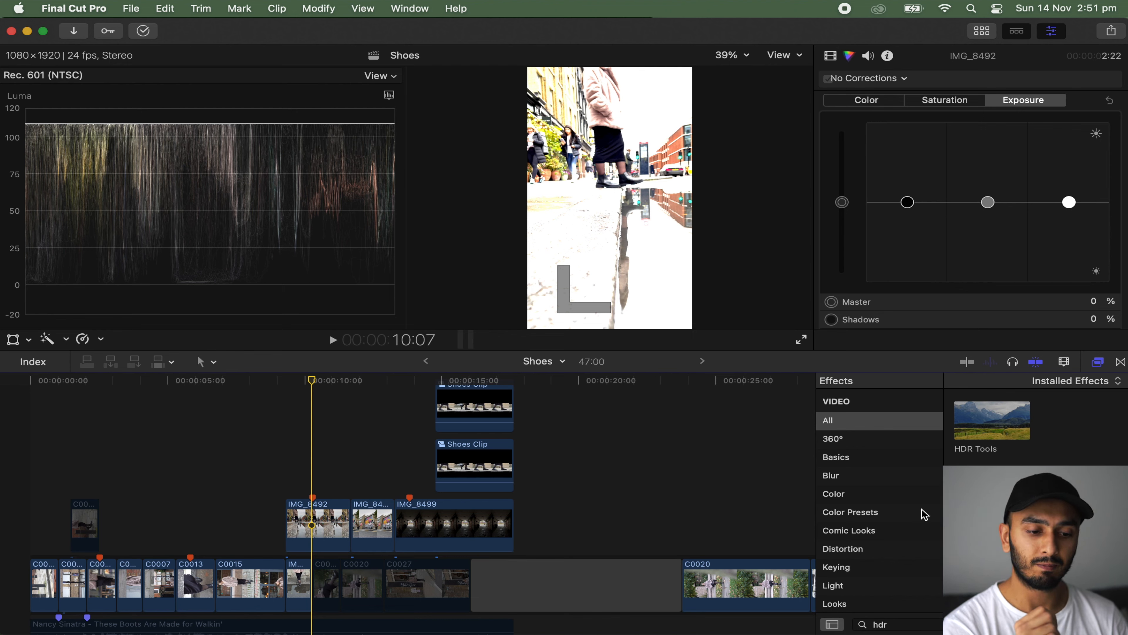
pyautogui.click(908, 623)
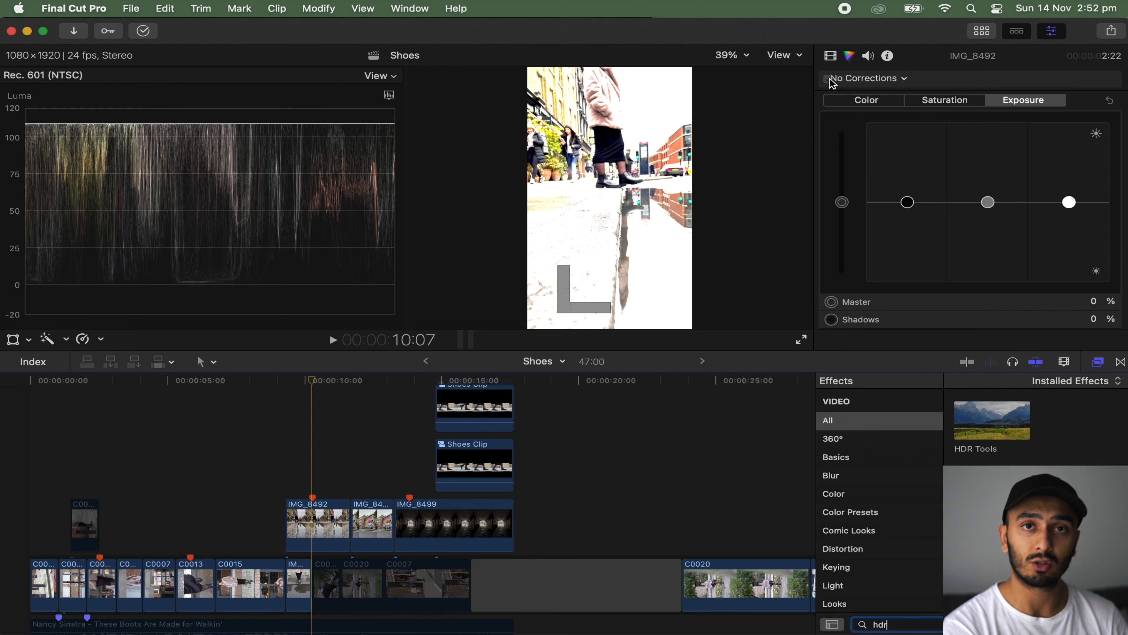
pyautogui.click(830, 55)
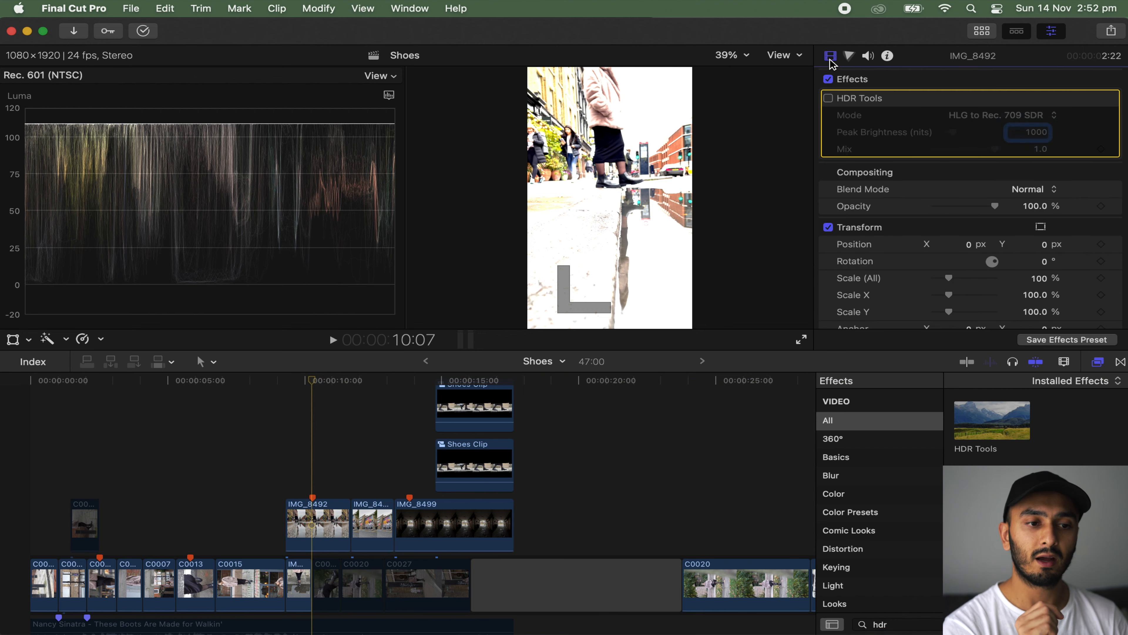
pyautogui.click(829, 99)
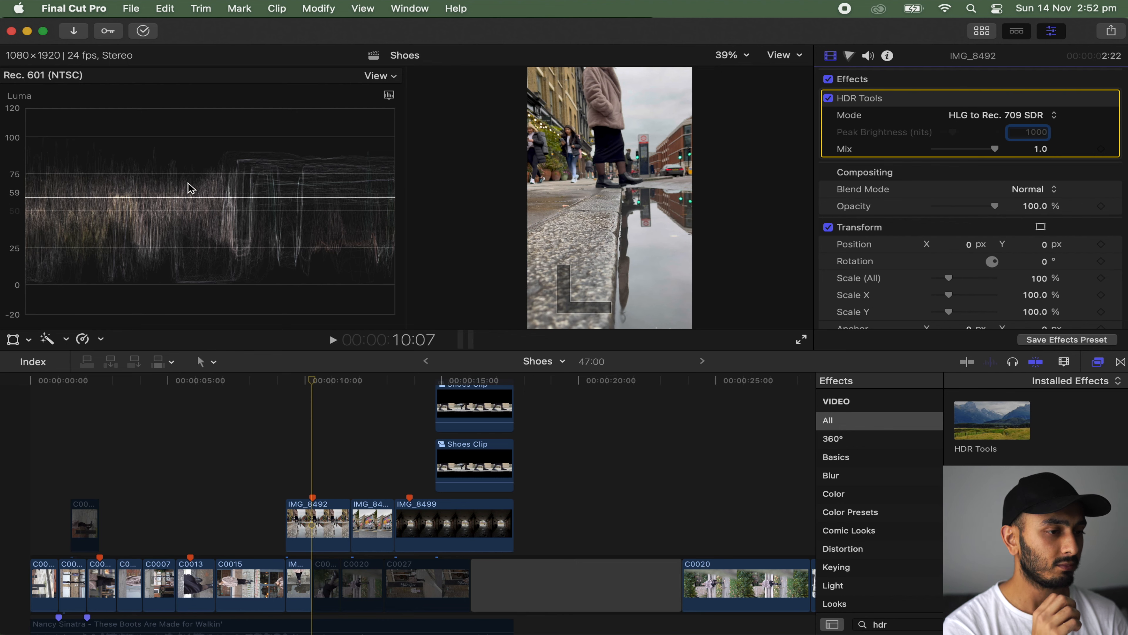
# Step: Raise clip IMG_8492's highlights exposure to 13% and compare the Color Board correction off and on
pyautogui.click(851, 55)
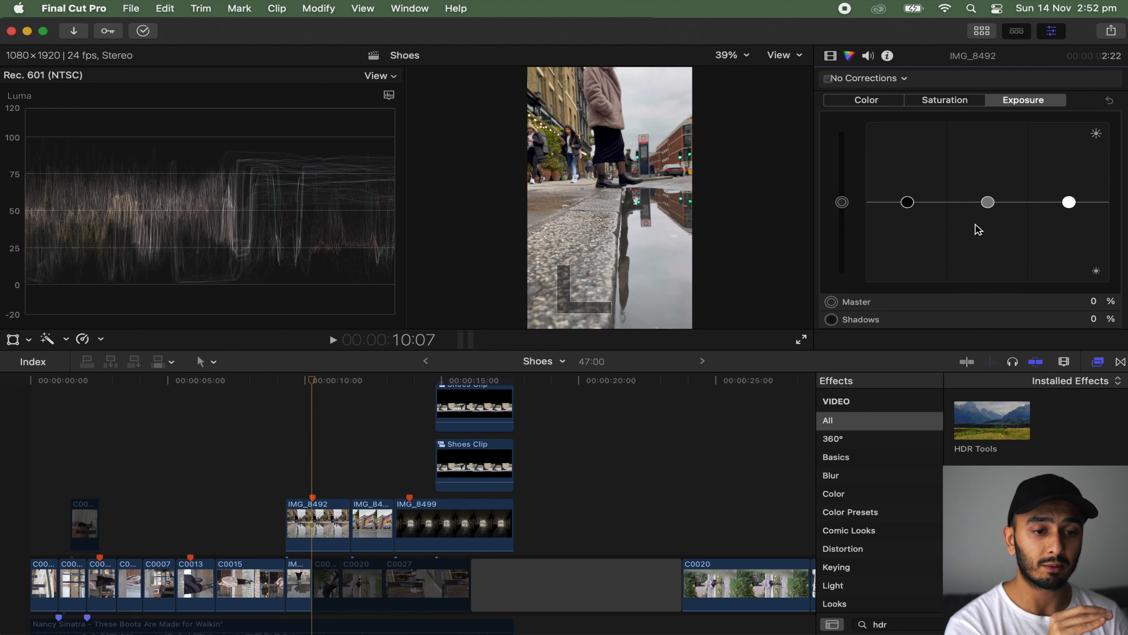
pyautogui.scroll(-3, 978, 226)
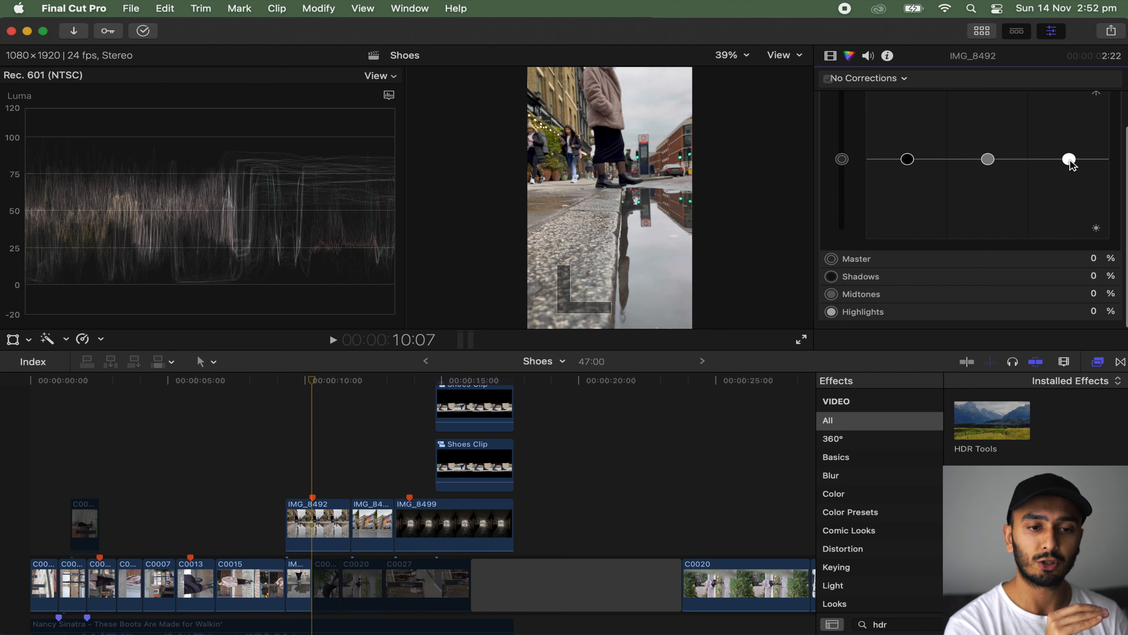
pyautogui.moveTo(1070, 160); pyautogui.dragTo(1070, 148)
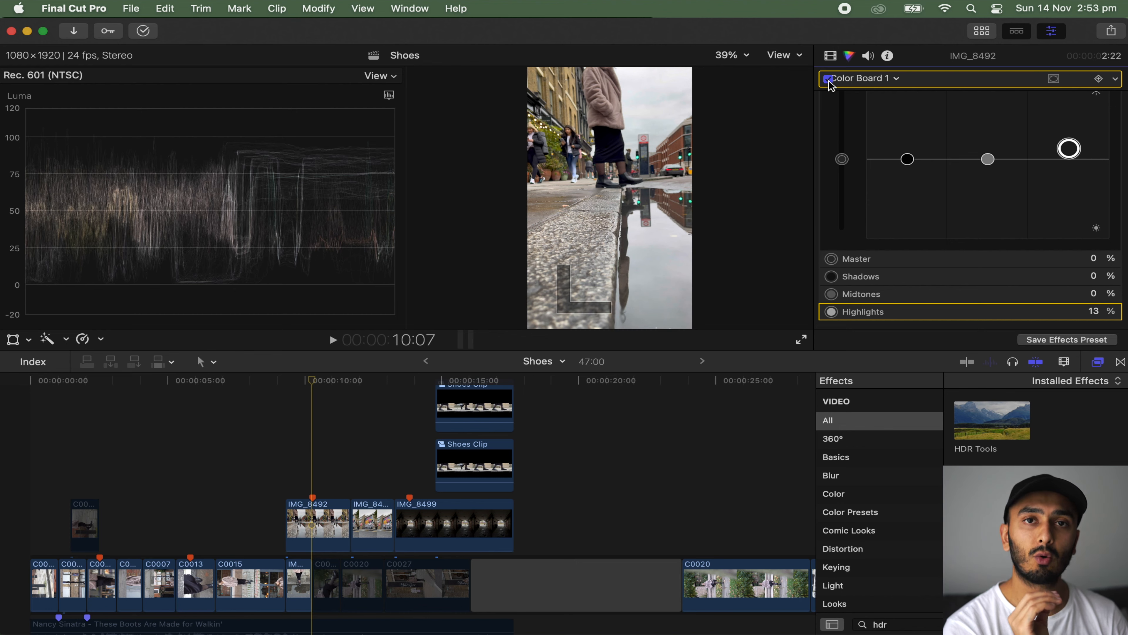
pyautogui.click(828, 80)
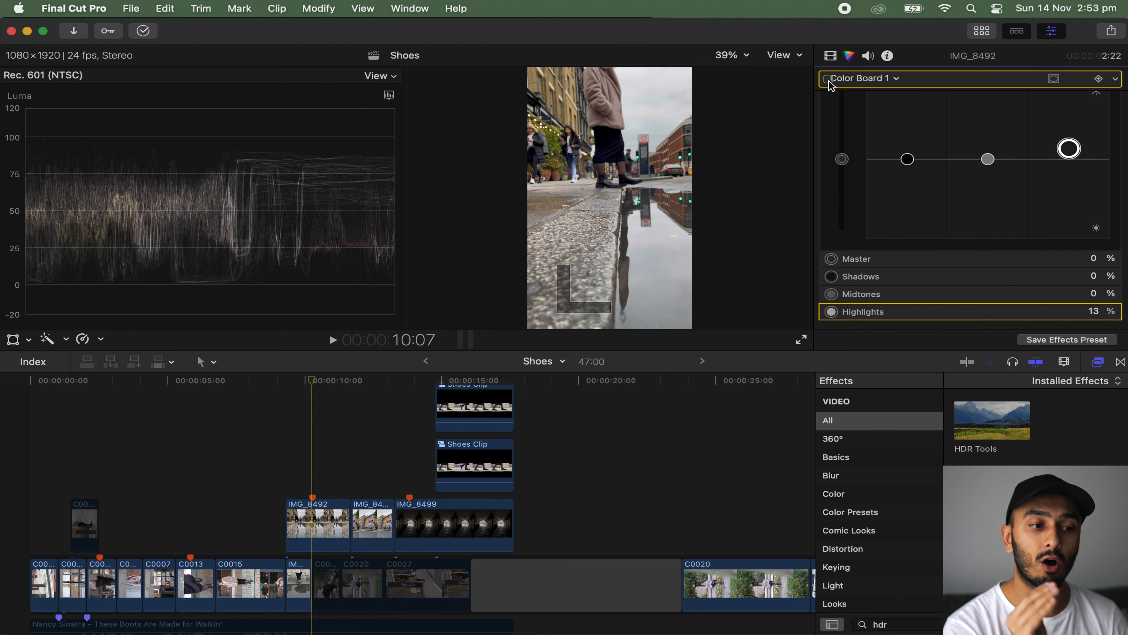
pyautogui.click(828, 79)
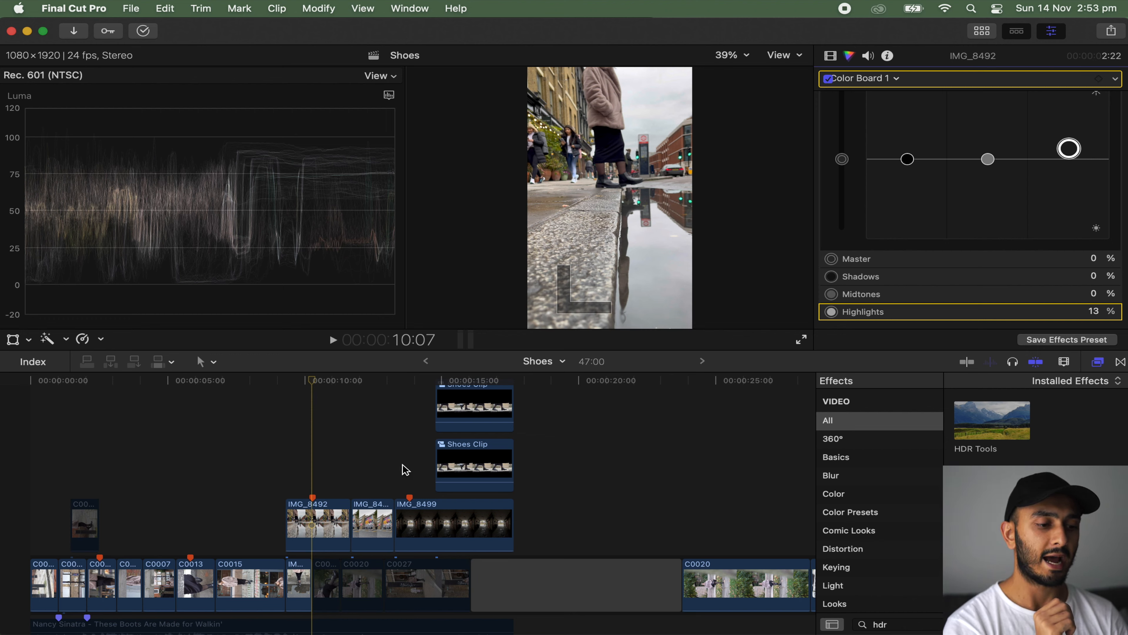
# Step: Enable the HDR Tools effect, set to HLG to Rec. 709 SDR, on clip IMG_8499
pyautogui.click(410, 473)
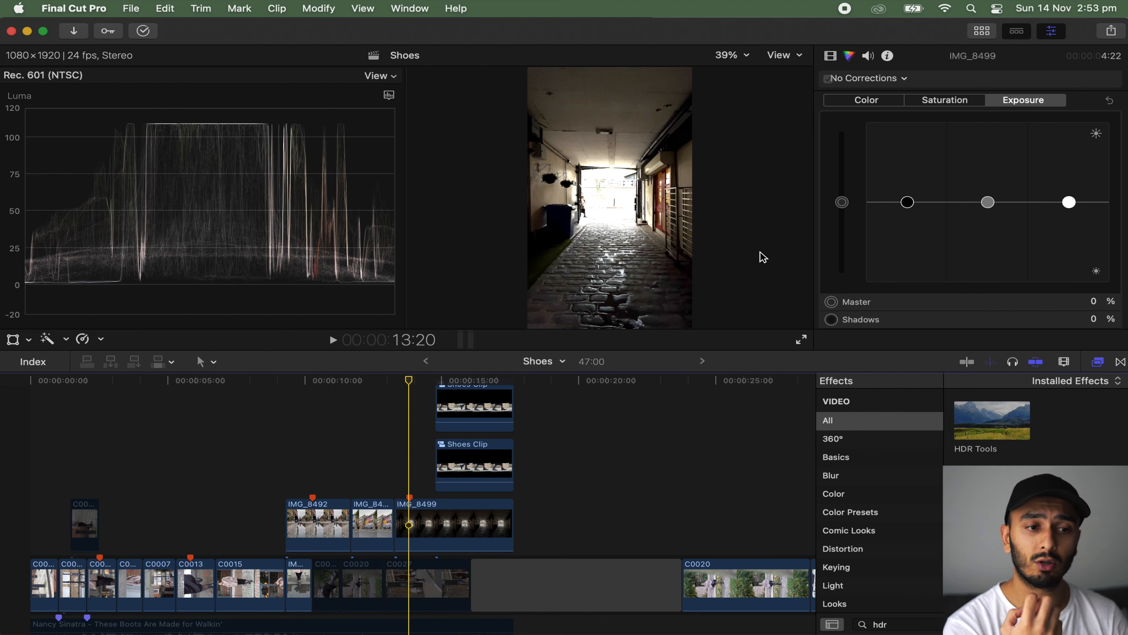
pyautogui.click(830, 56)
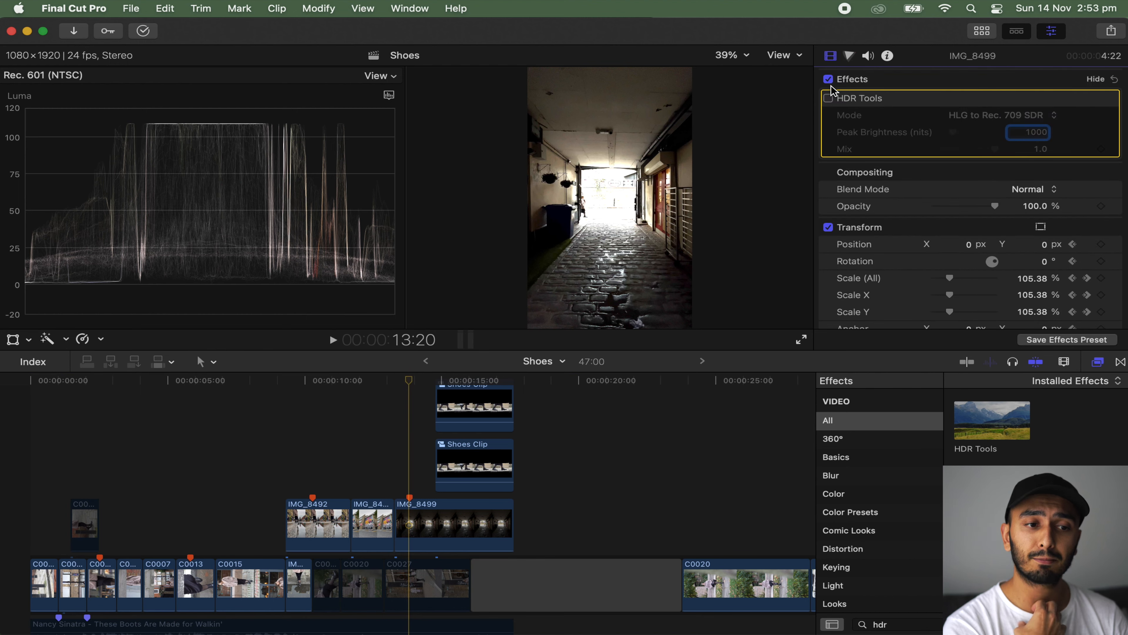
pyautogui.click(829, 99)
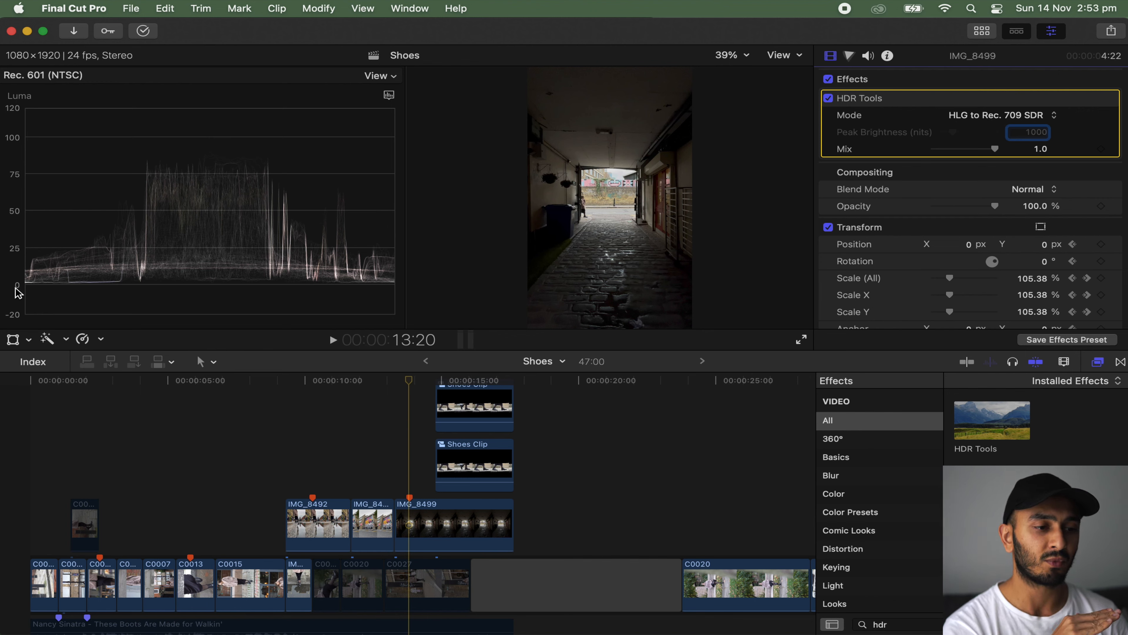
# Step: Raise clip IMG_8499's highlights exposure to 20% in the Color Board
pyautogui.click(850, 57)
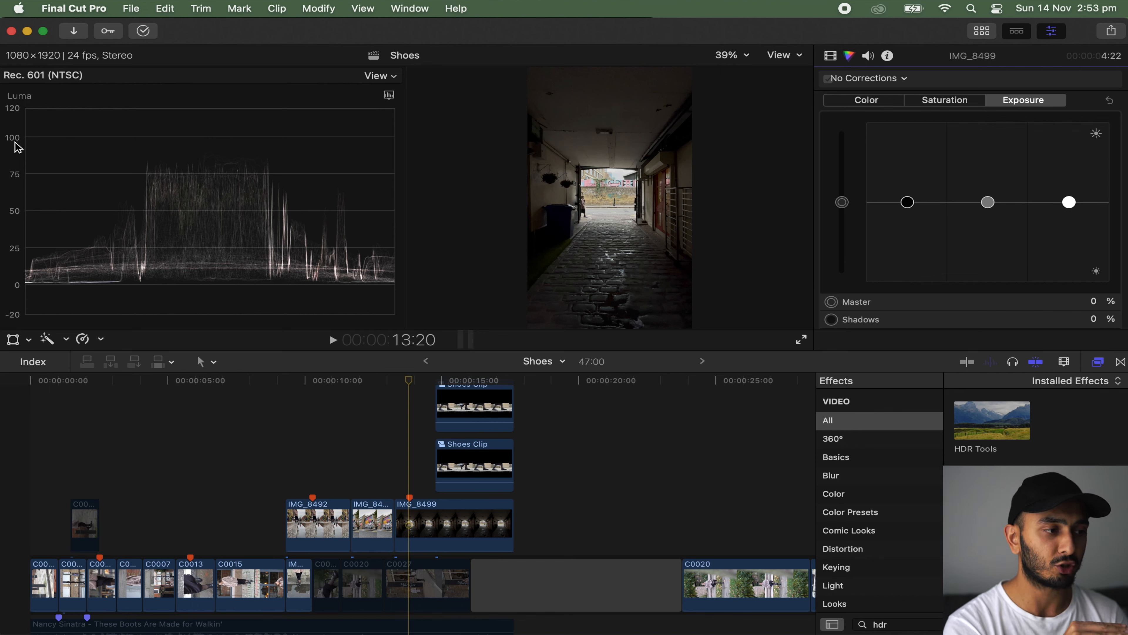
pyautogui.scroll(-3, 877, 323)
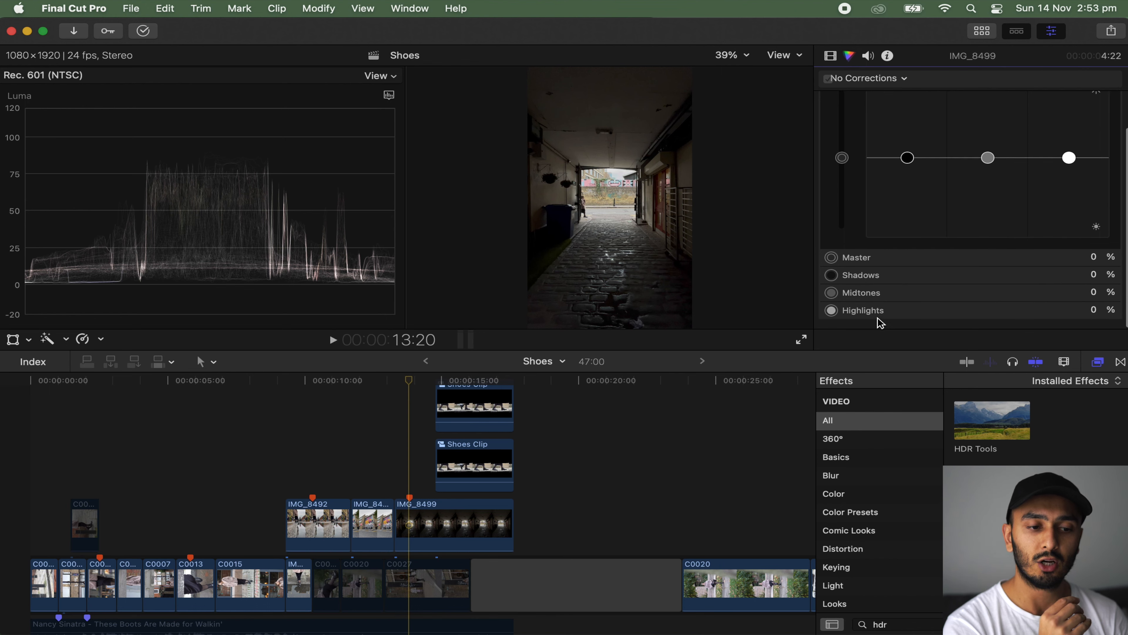
pyautogui.click(1070, 160)
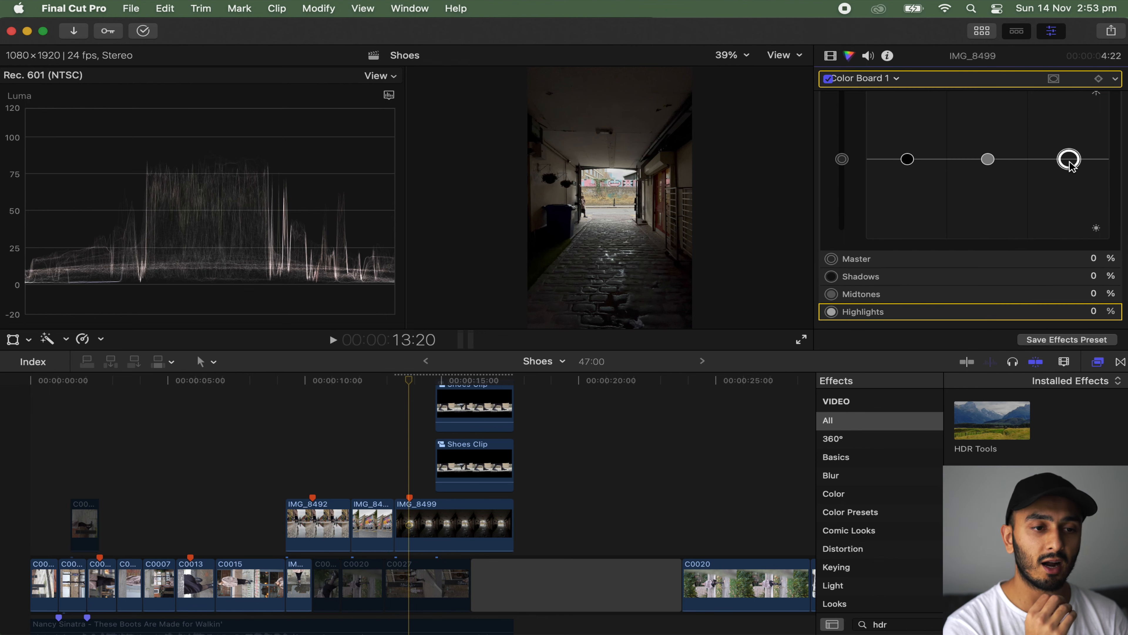
pyautogui.moveTo(1071, 164); pyautogui.dragTo(1071, 150)
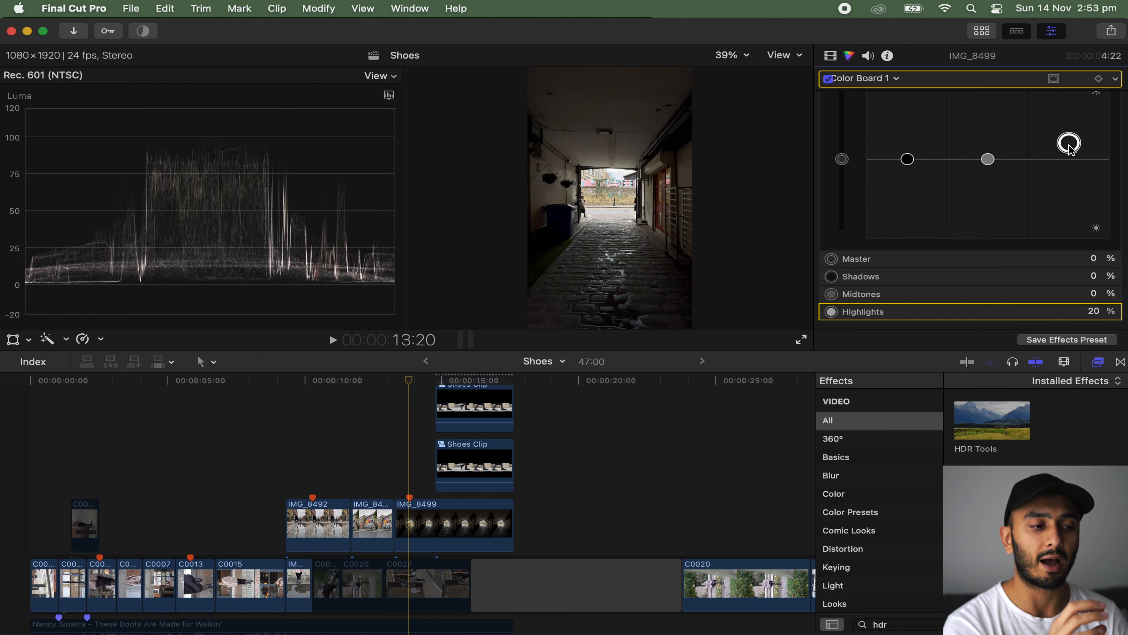
# Step: Lower clip IMG_8499's shadows exposure to -4% and compare the Color Board correction off and on
pyautogui.click(908, 164)
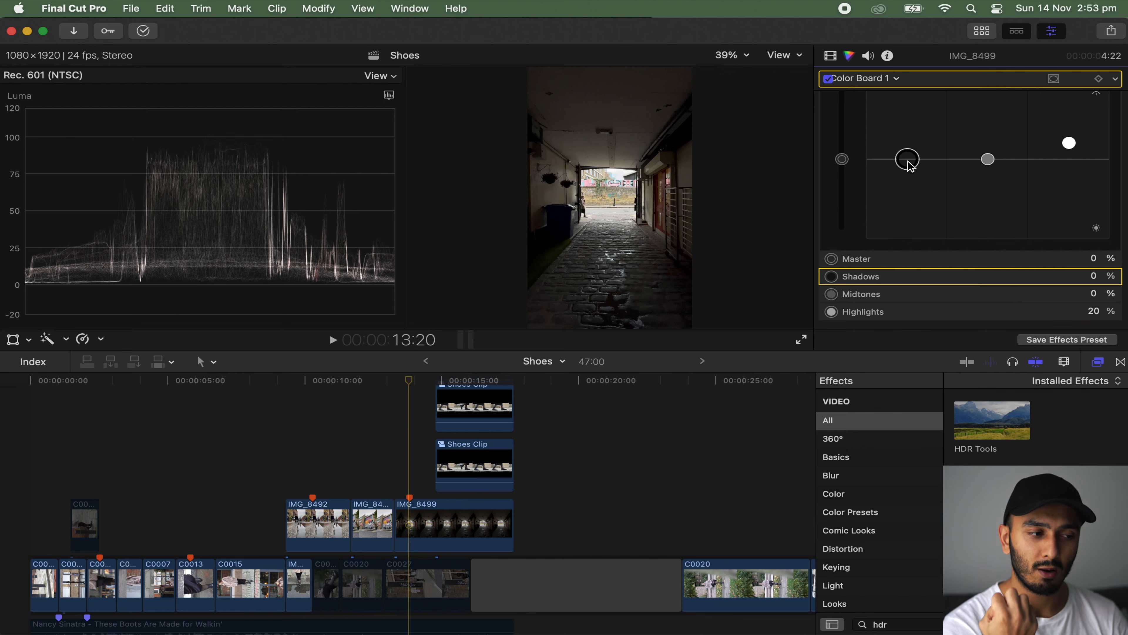
pyautogui.moveTo(908, 165); pyautogui.dragTo(910, 168)
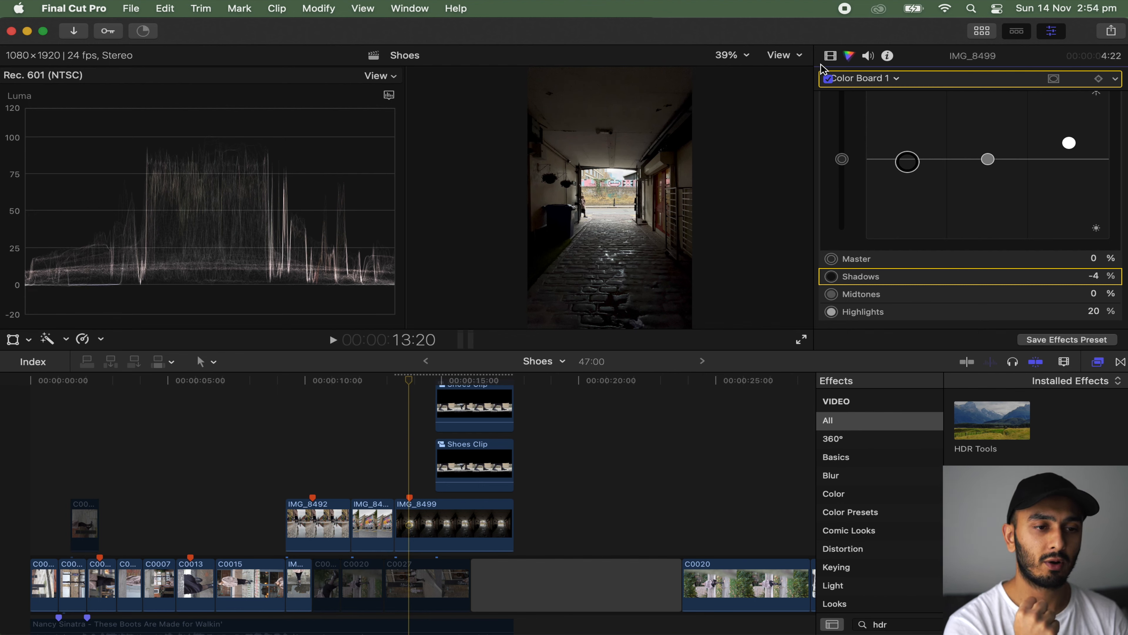
pyautogui.click(828, 80)
pyautogui.click(828, 80)
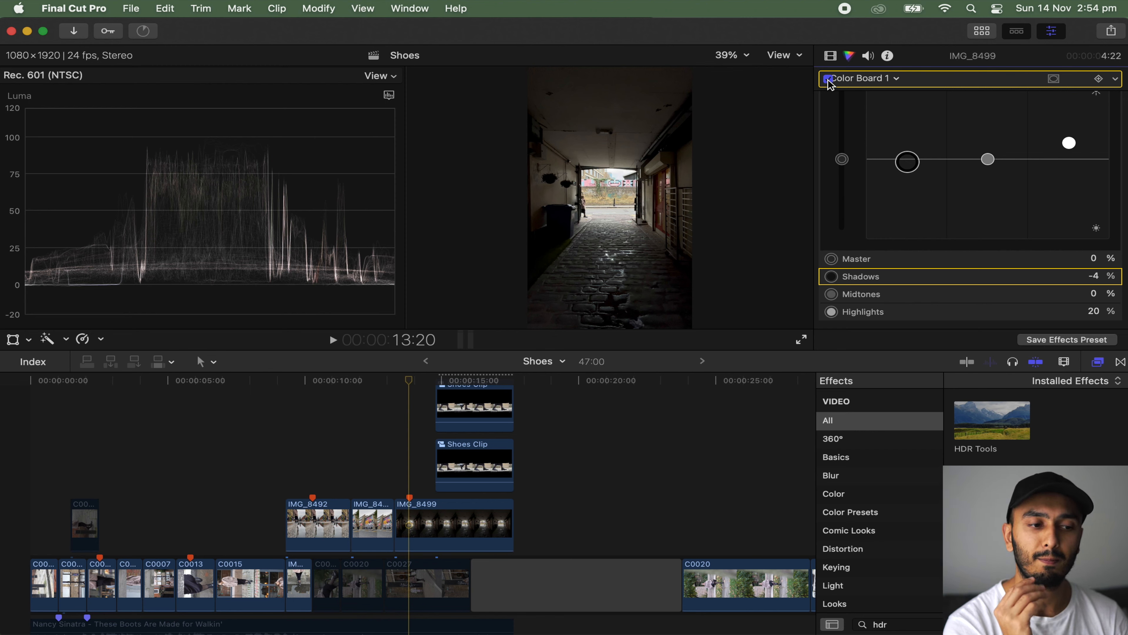
pyautogui.click(829, 80)
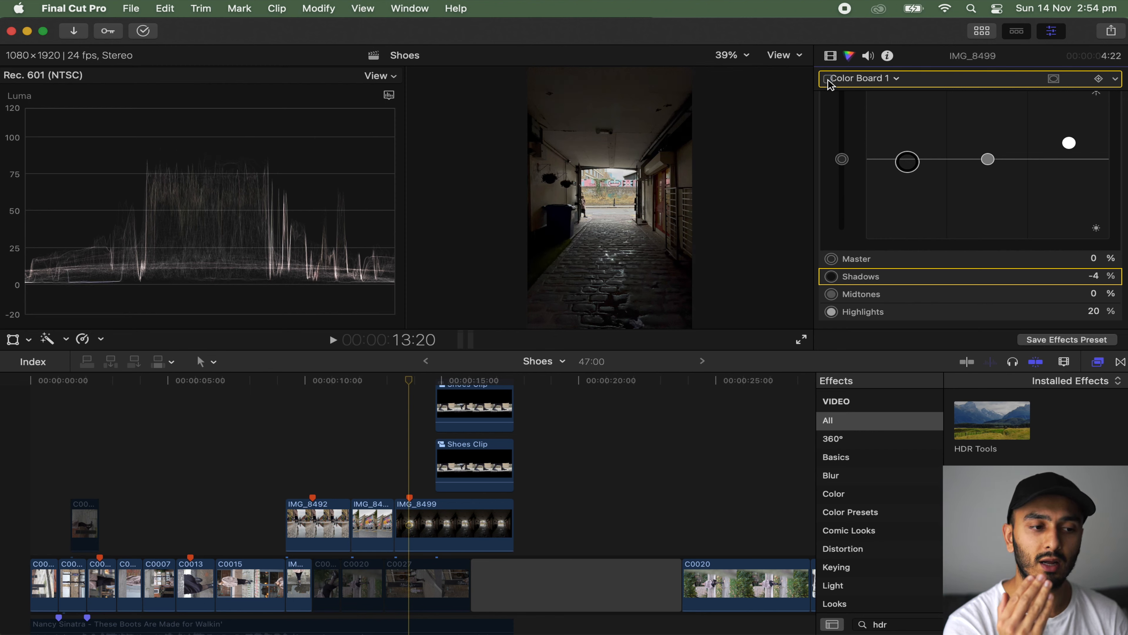
pyautogui.click(828, 80)
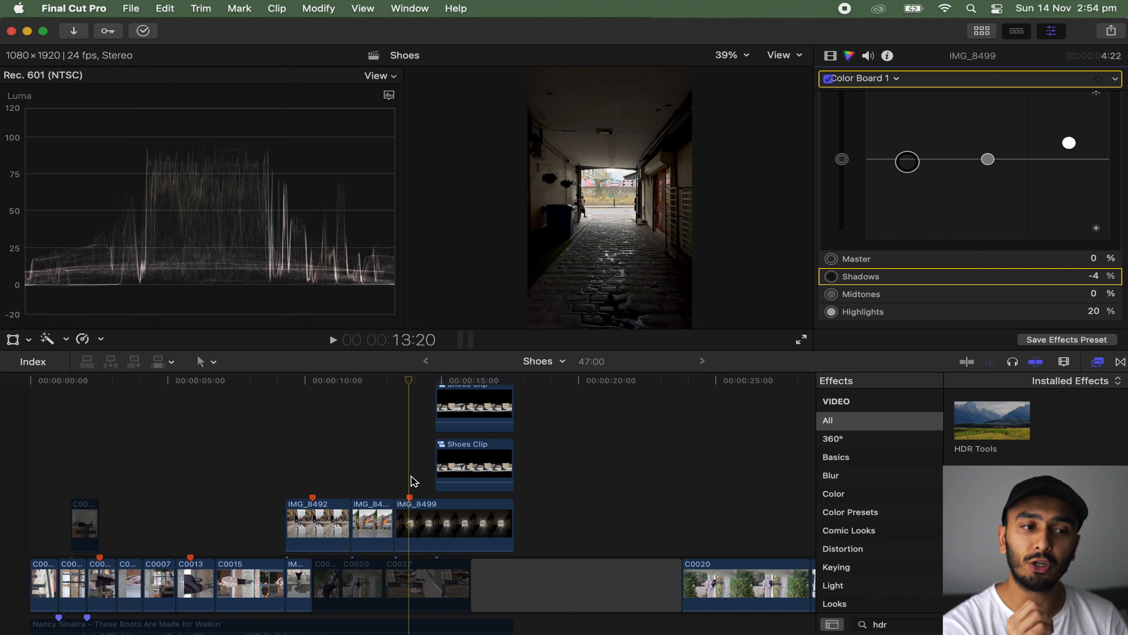
# Step: Check the viewer's display and range check options, then move the playhead to the marker on clip C0018 at 2:13
pyautogui.click(785, 55)
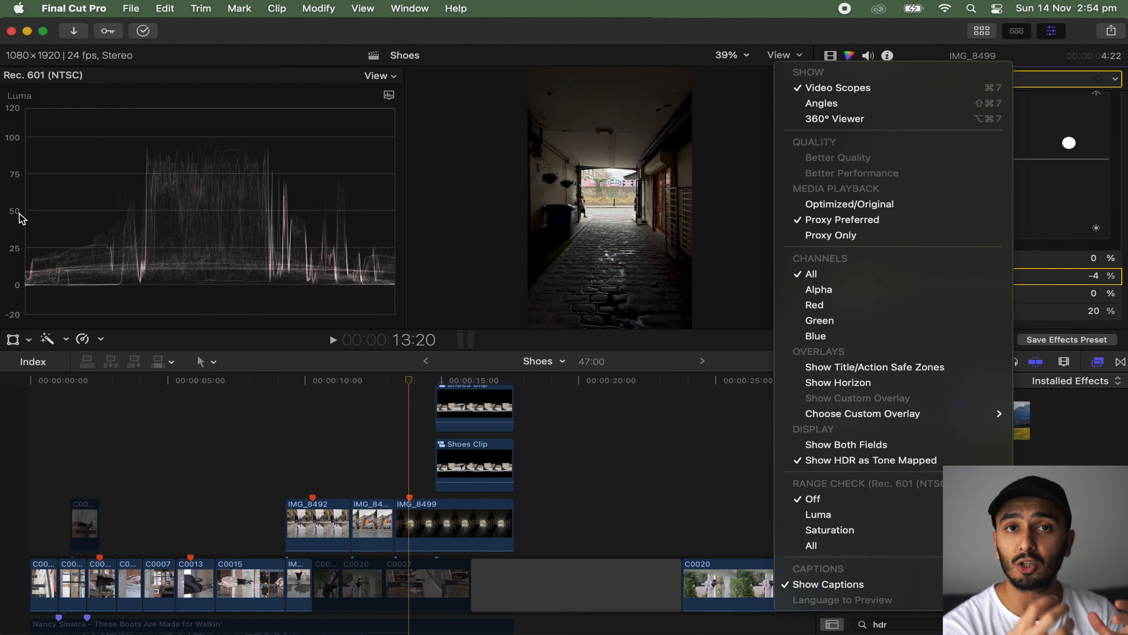
pyautogui.click(100, 518)
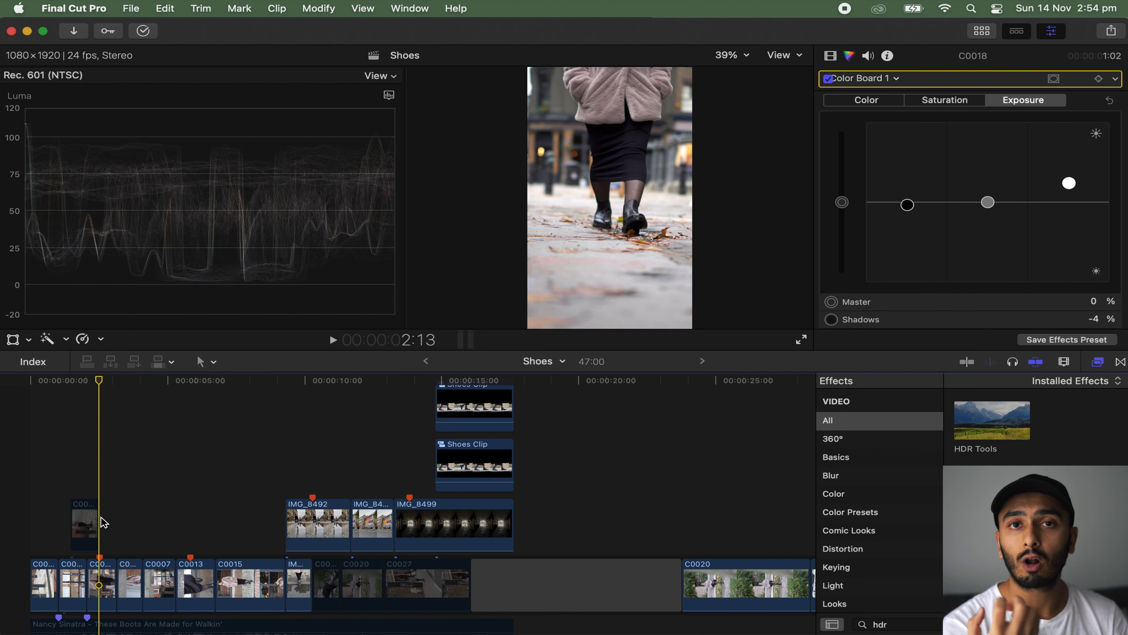